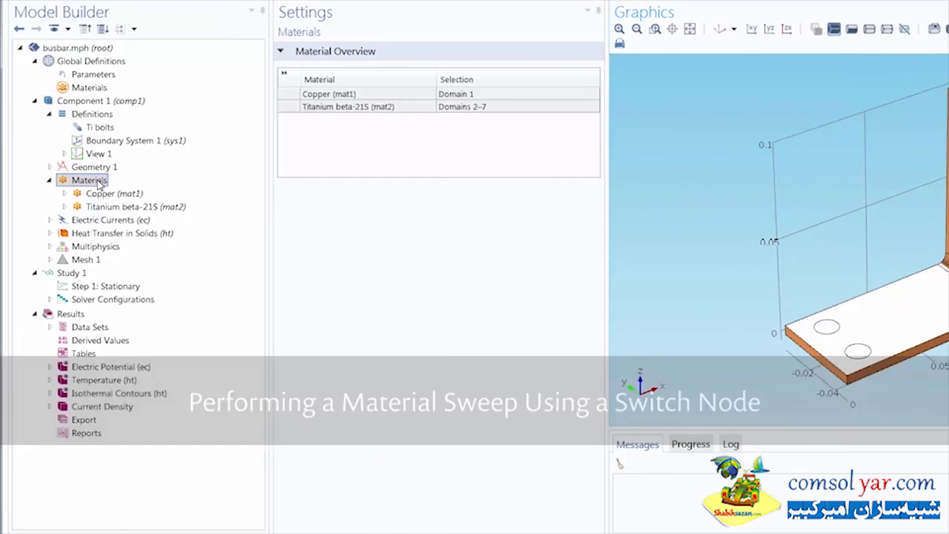
- Add a Switch node under the Materials of Component 1 and show its settings
right_click(89, 180)
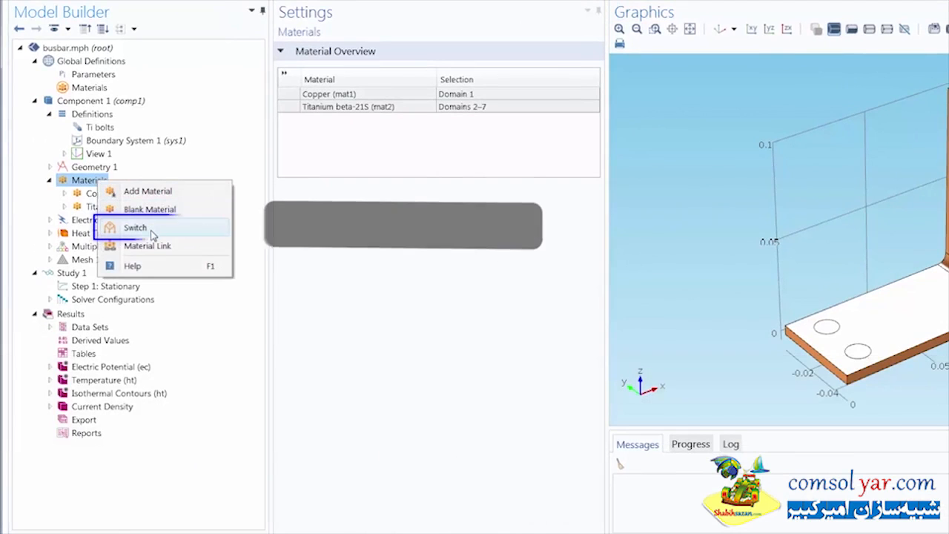
click(136, 227)
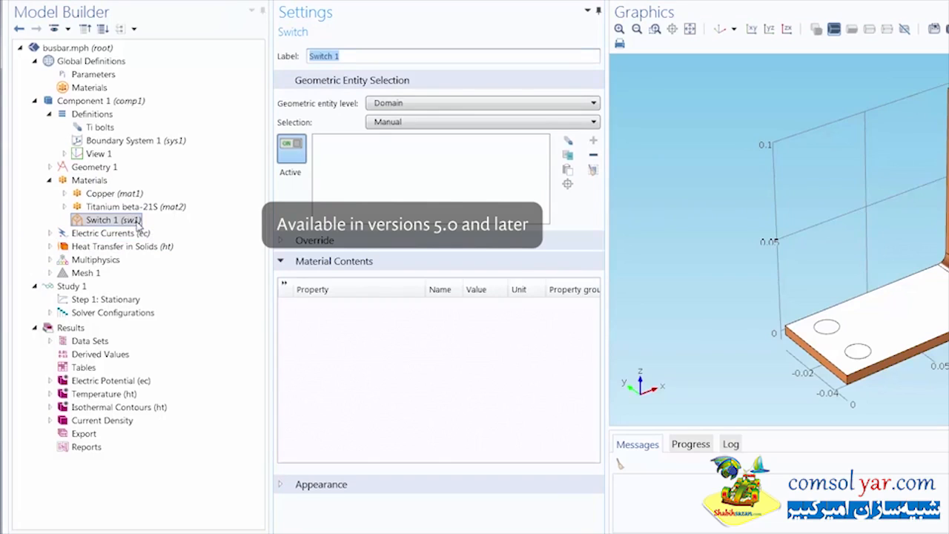
right_click(102, 89)
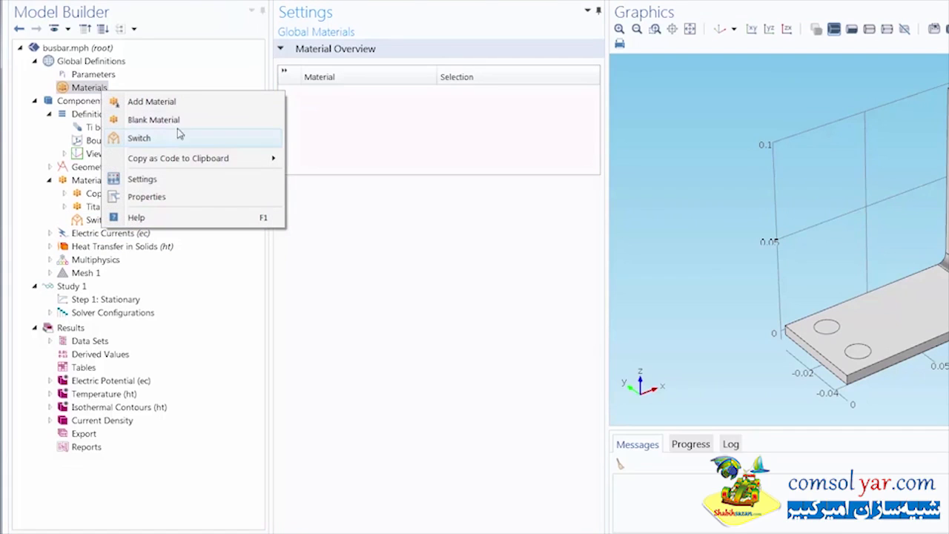
click(196, 77)
click(123, 221)
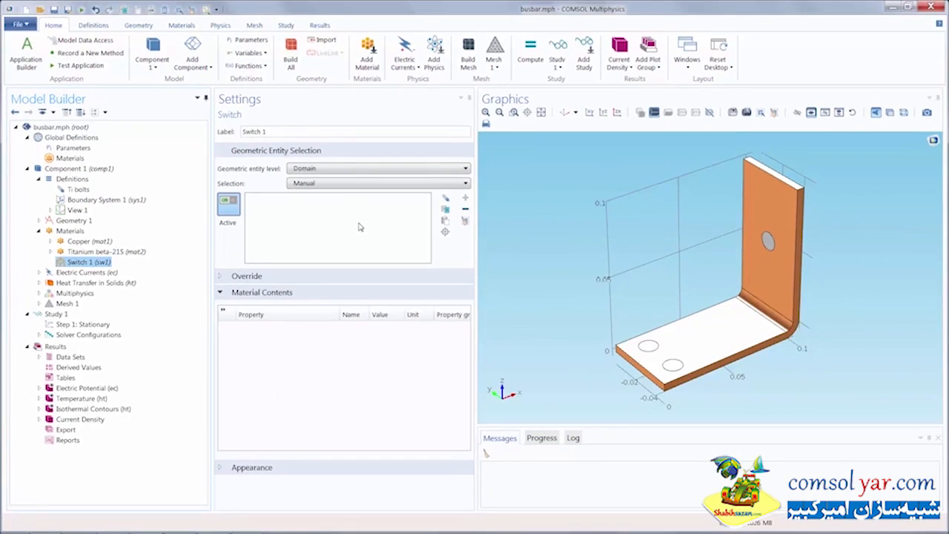
- Pick bolt domains 2 and 3 in the geometry as the switch's manual selection
drag(643, 260, 588, 179)
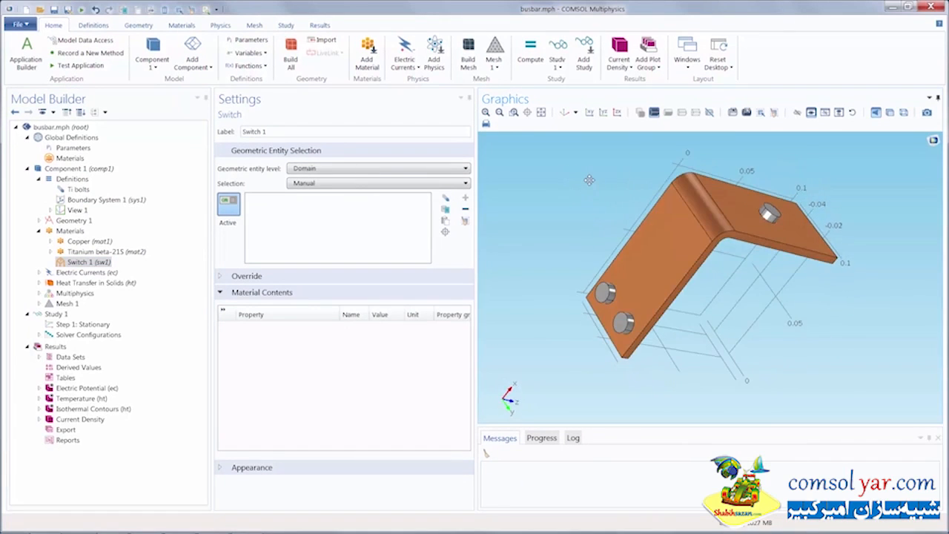
click(605, 294)
drag(605, 295, 680, 336)
click(680, 336)
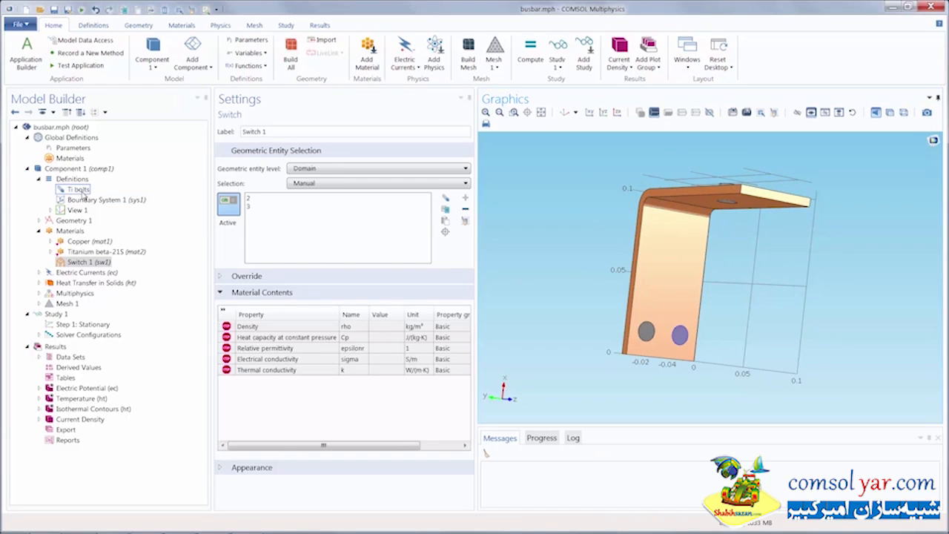
- Assign the switch to the named domain selection Ti bolts and check the bolts from another angle
click(306, 184)
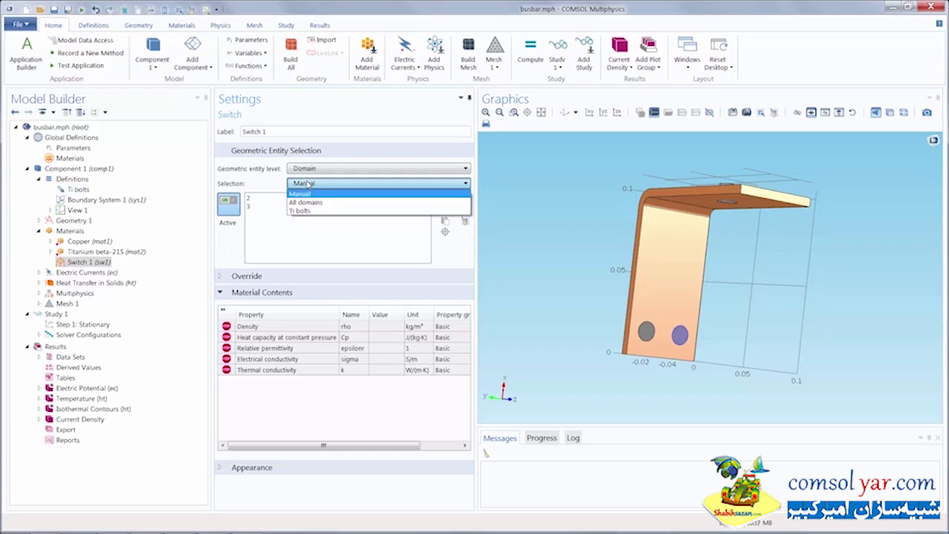
click(309, 211)
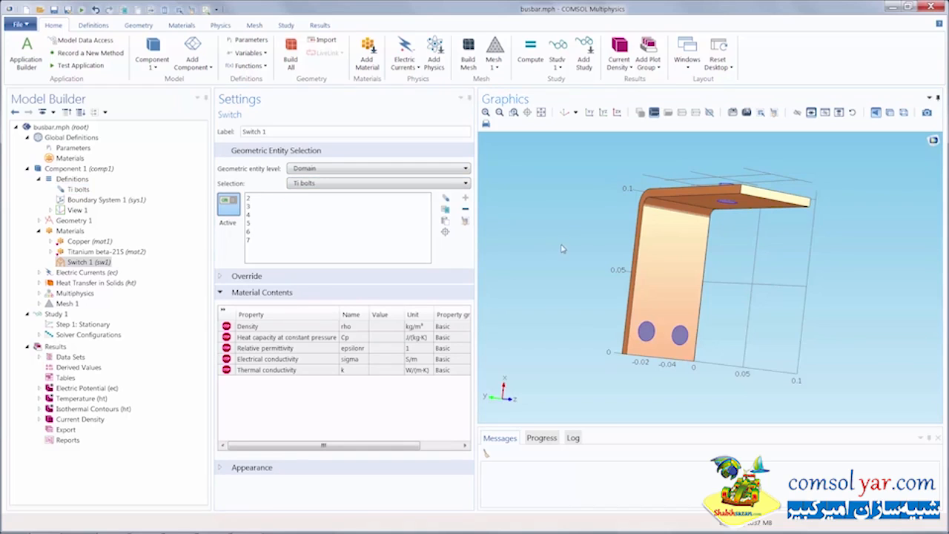
drag(562, 248, 757, 282)
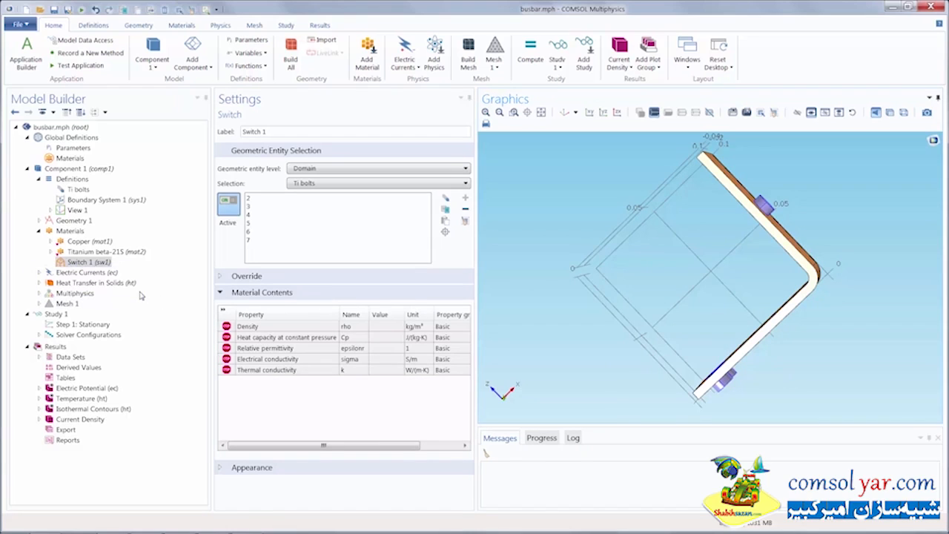
- Add the built-in material Aluminum to Switch 1
click(182, 25)
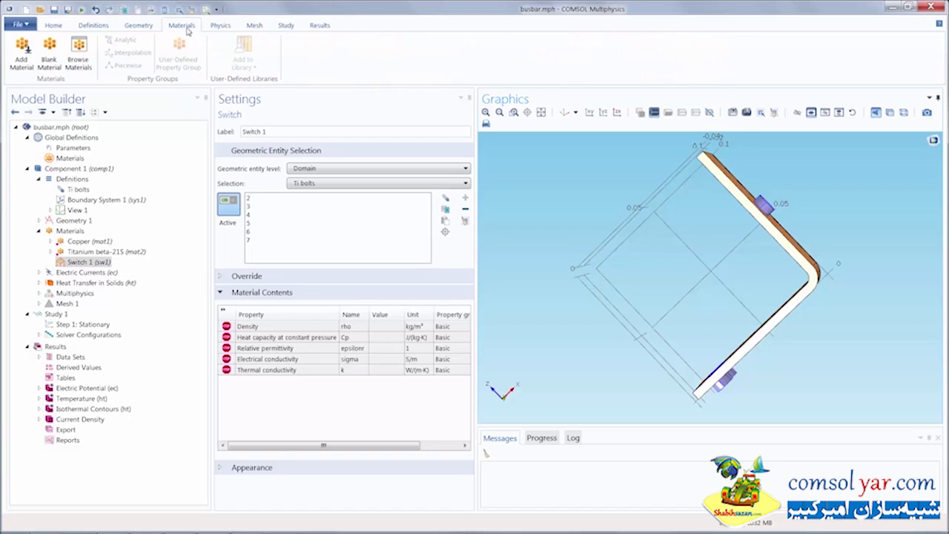
click(32, 67)
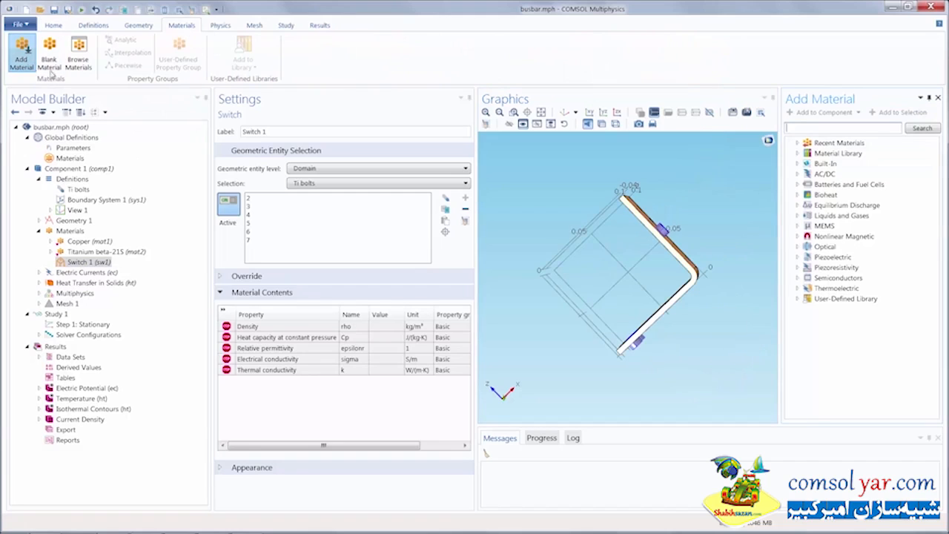
click(798, 164)
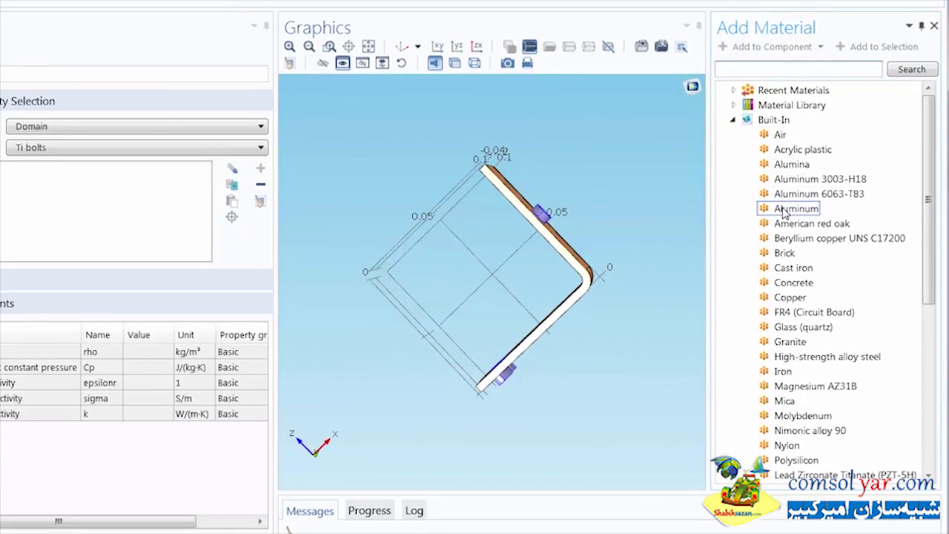
click(784, 211)
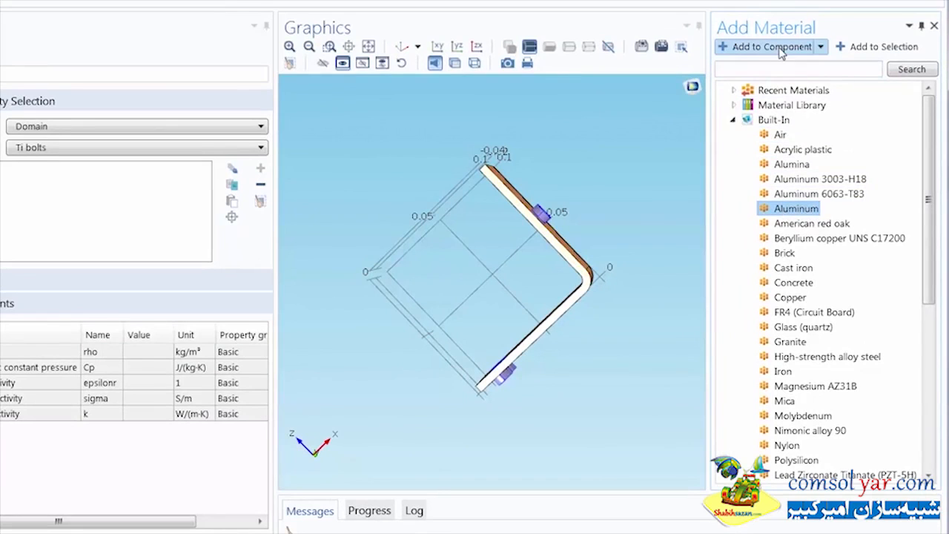
click(821, 49)
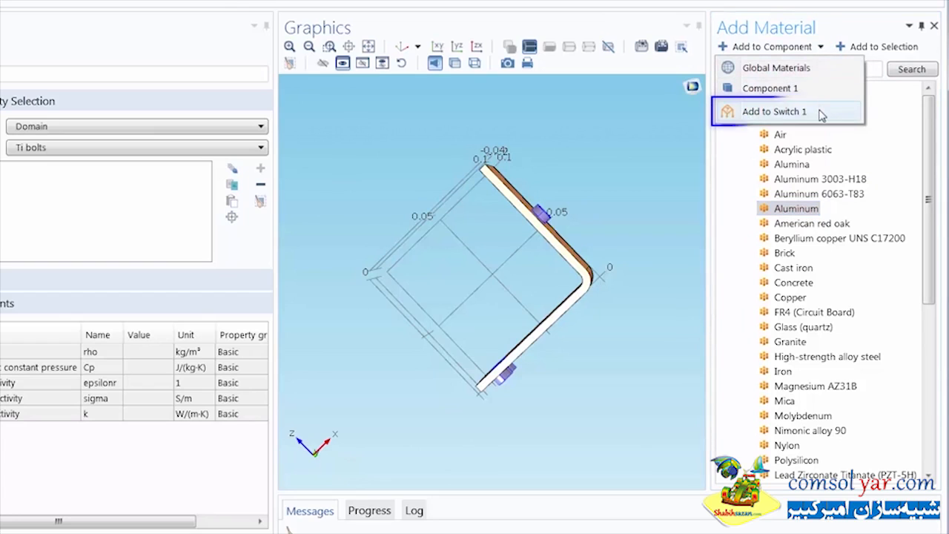
click(820, 113)
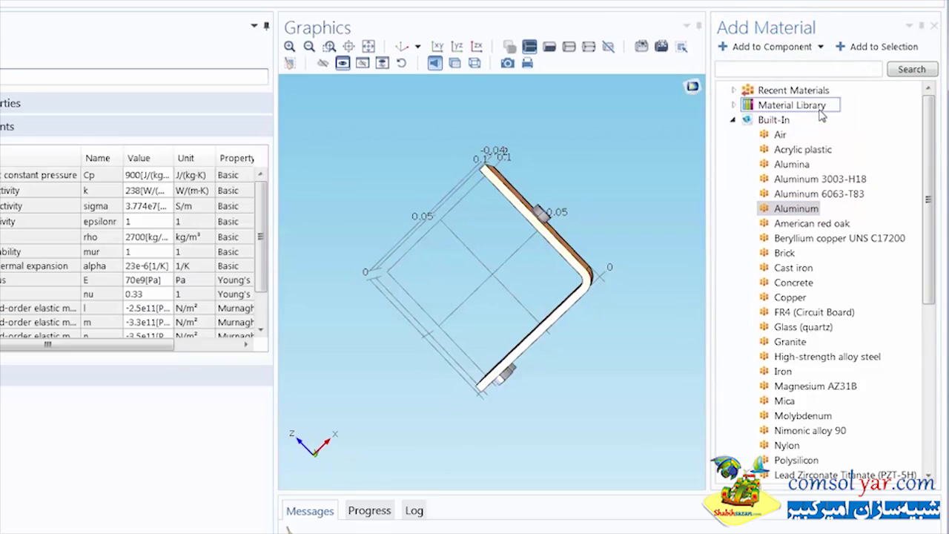
- Add the built-in material Copper to Switch 1
click(806, 298)
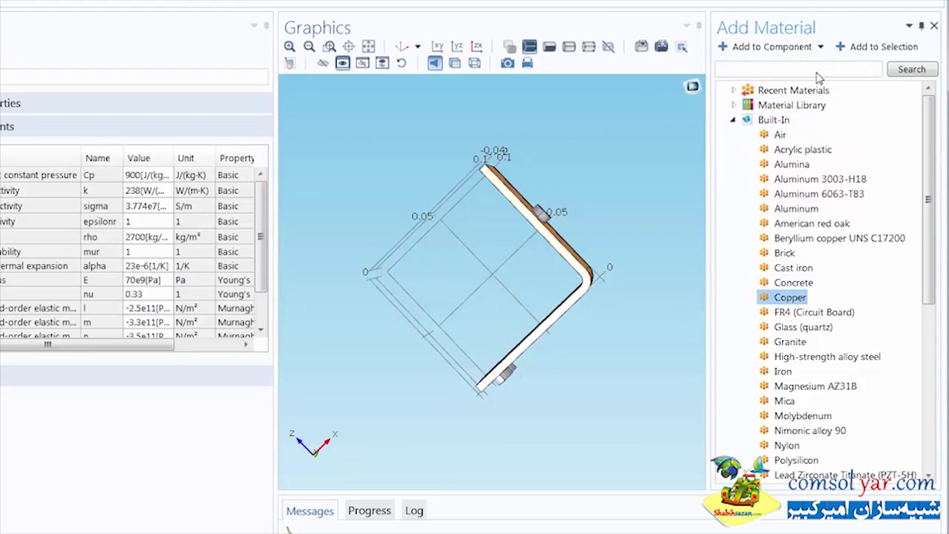
click(821, 47)
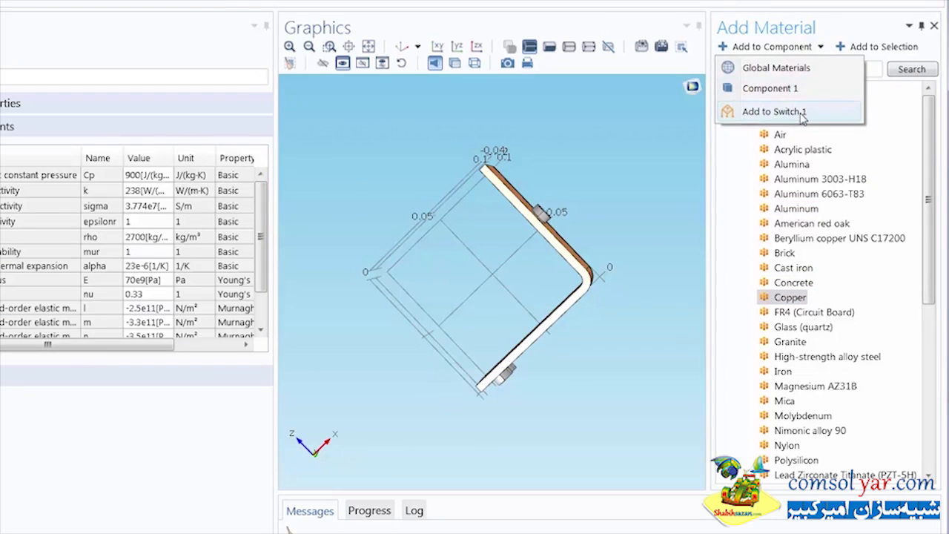
click(801, 113)
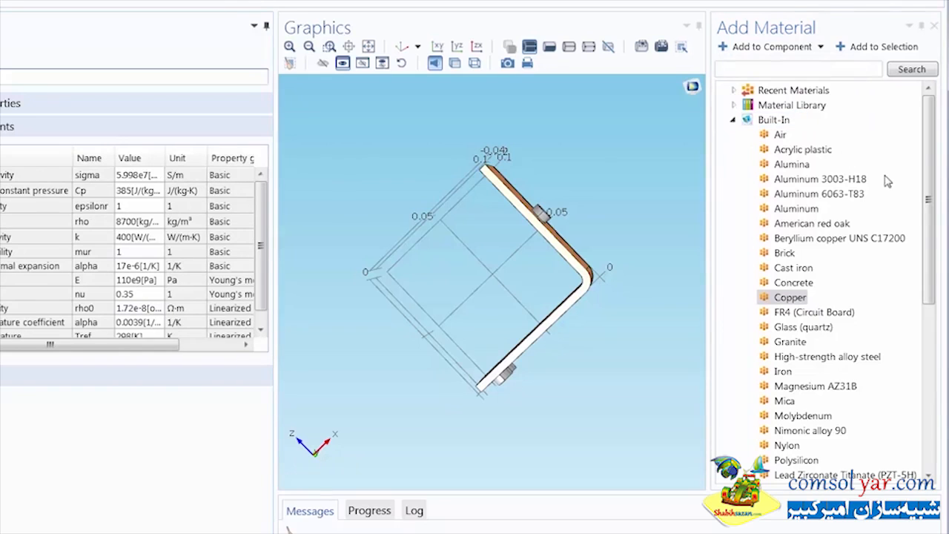
- Add the built-in material Steel AISI 4340 to Switch 1 and close the material library
drag(926, 202, 916, 265)
scroll(917, 272, down, 1)
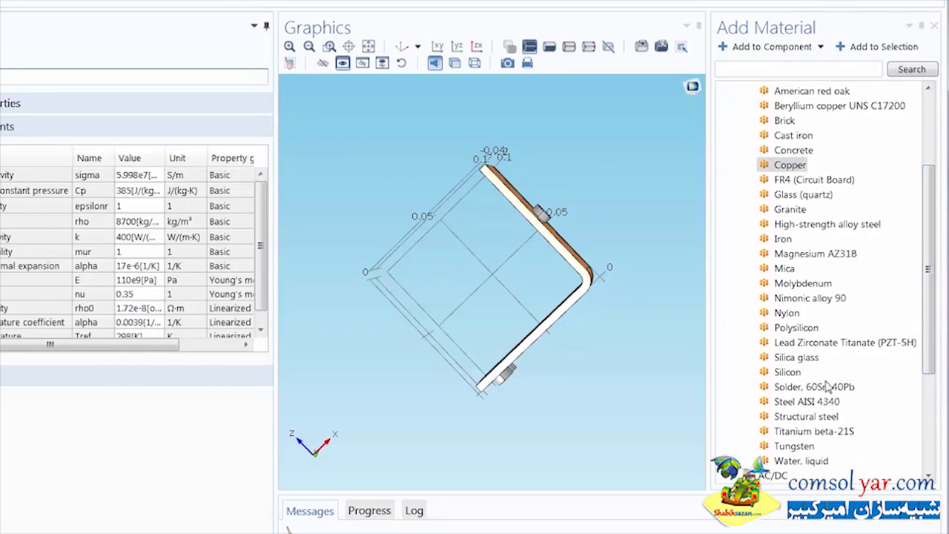
click(816, 401)
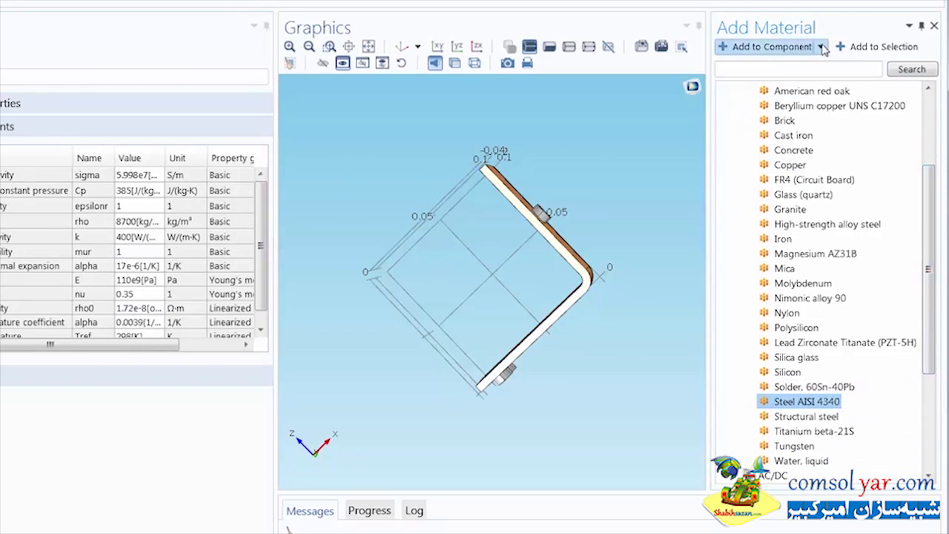
click(822, 48)
click(799, 112)
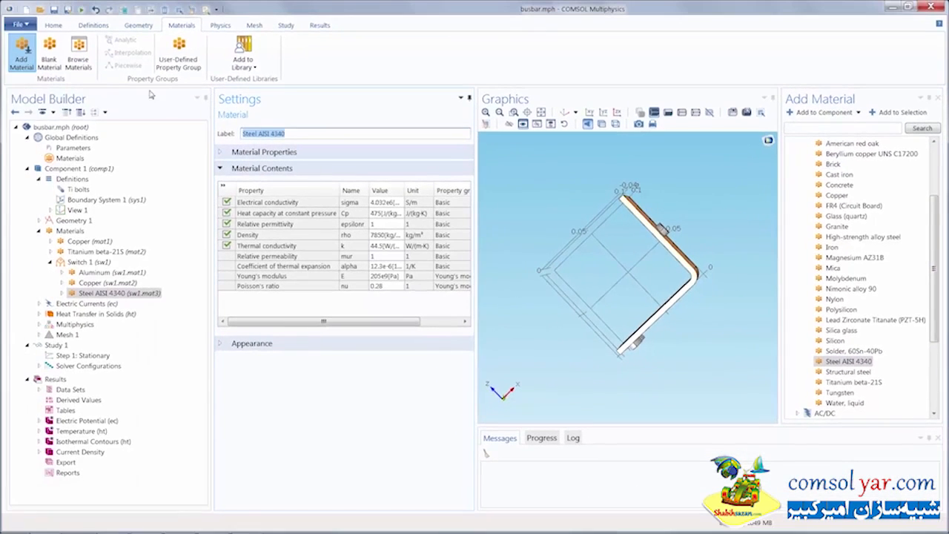
click(21, 53)
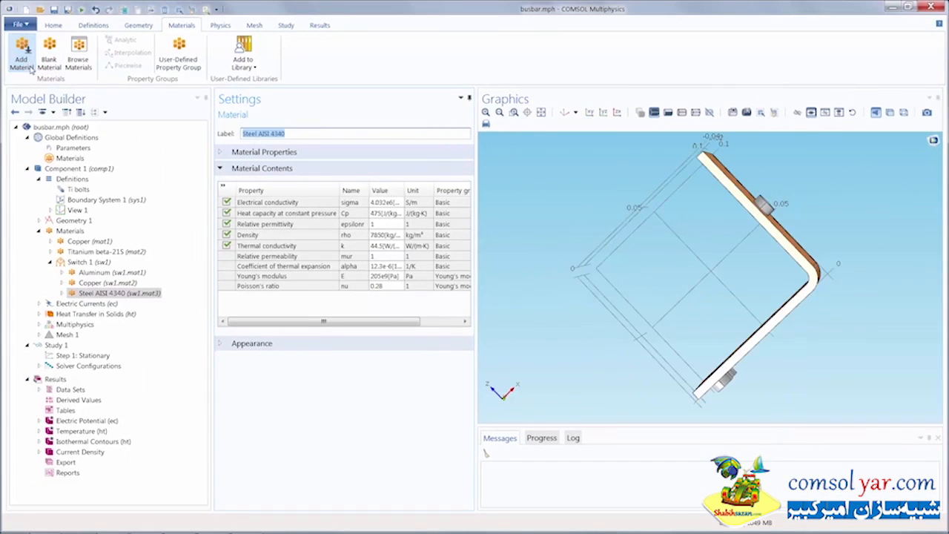
- Move the existing Titanium beta-21S material from the component's Materials into Switch 1
click(83, 252)
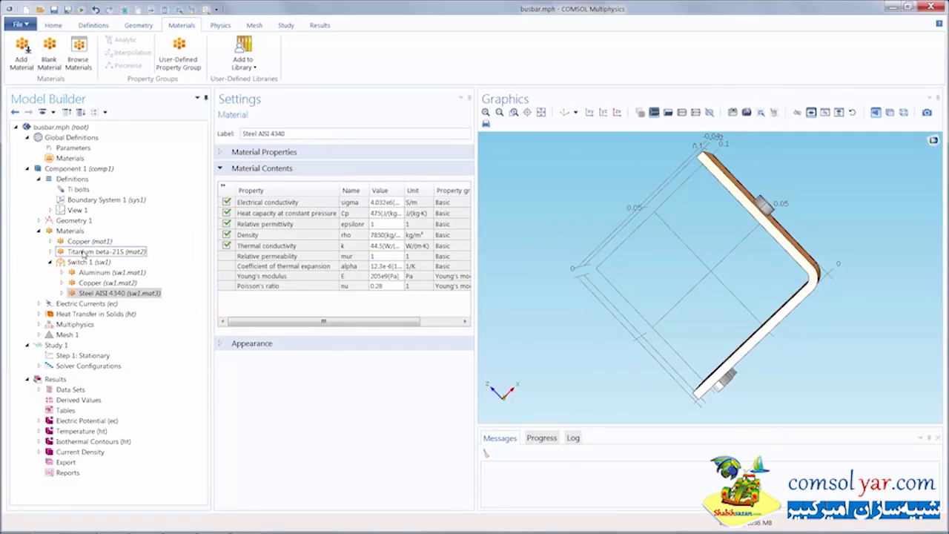
drag(83, 253, 101, 266)
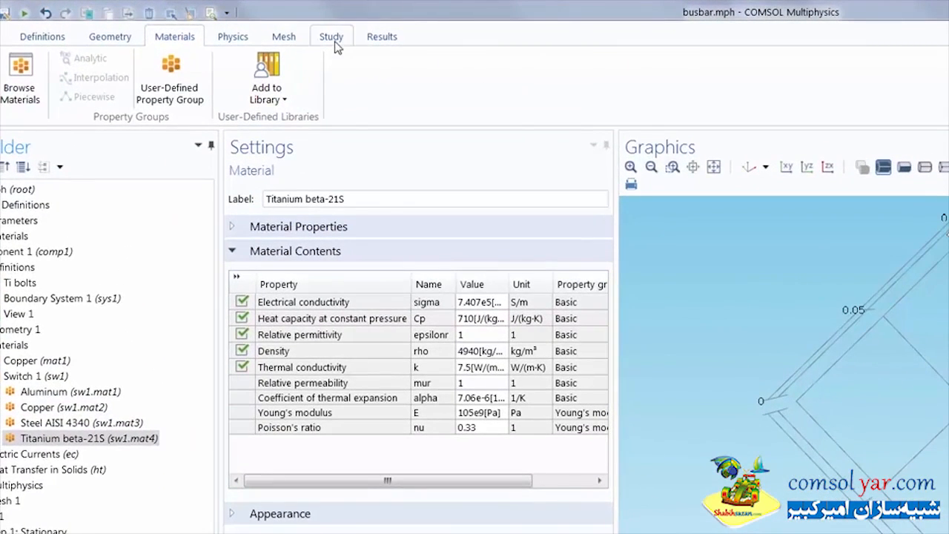
- Add a Material Sweep to Study 1 and include Switch 1 in its study settings
click(333, 39)
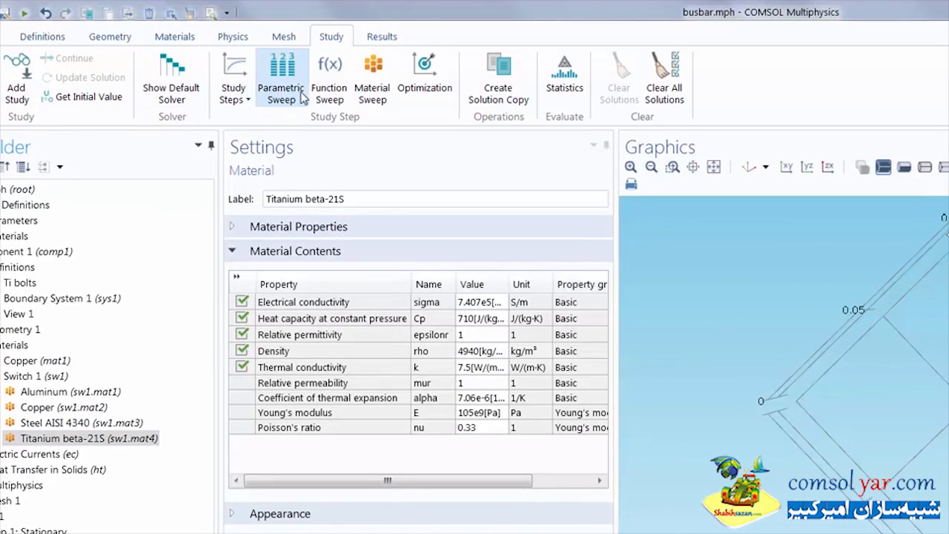
click(393, 108)
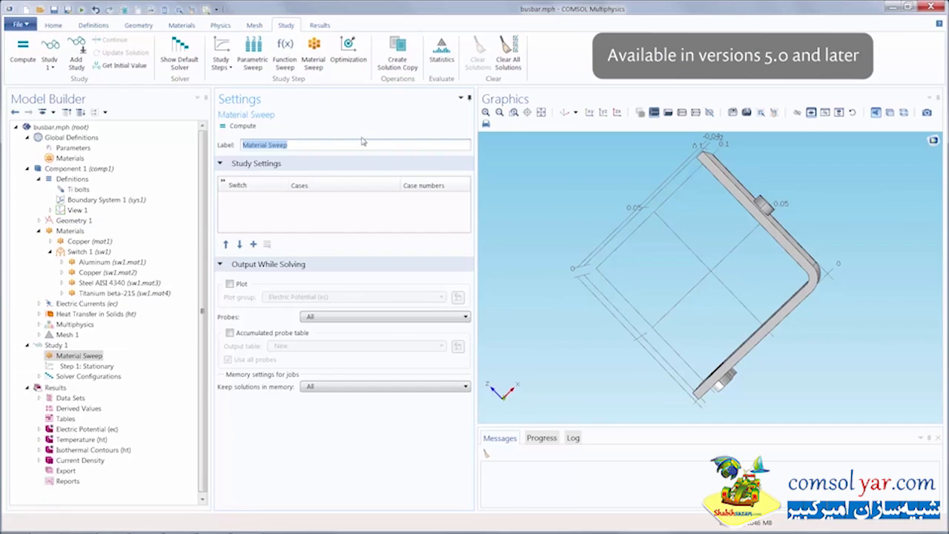
drag(528, 199, 581, 195)
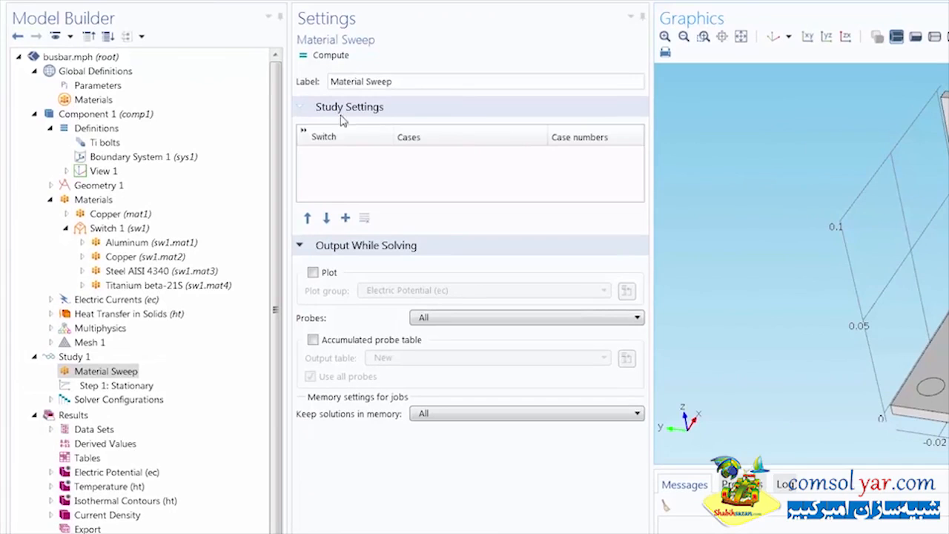
click(346, 218)
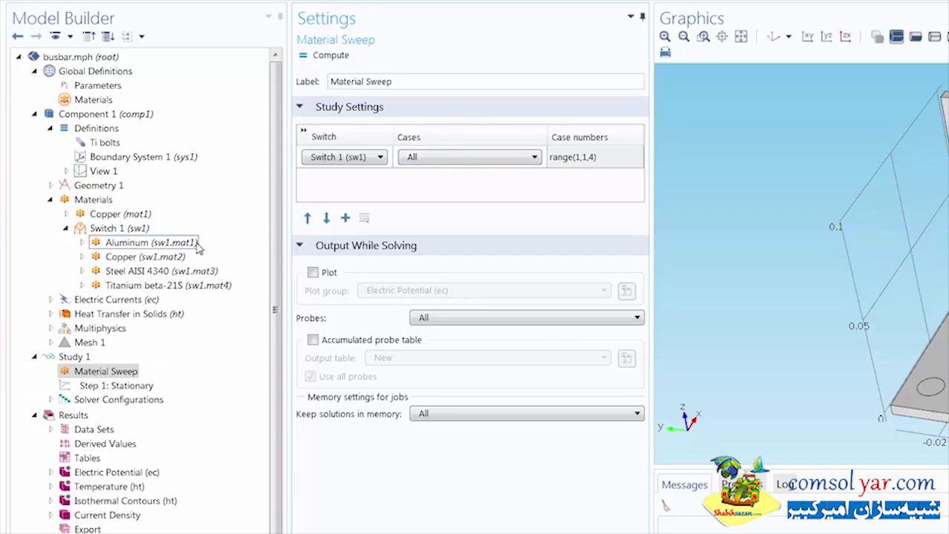
- Try user-defined case numbers 1 2 3 for Switch 1 in the sweep, and return the cases to All
click(450, 160)
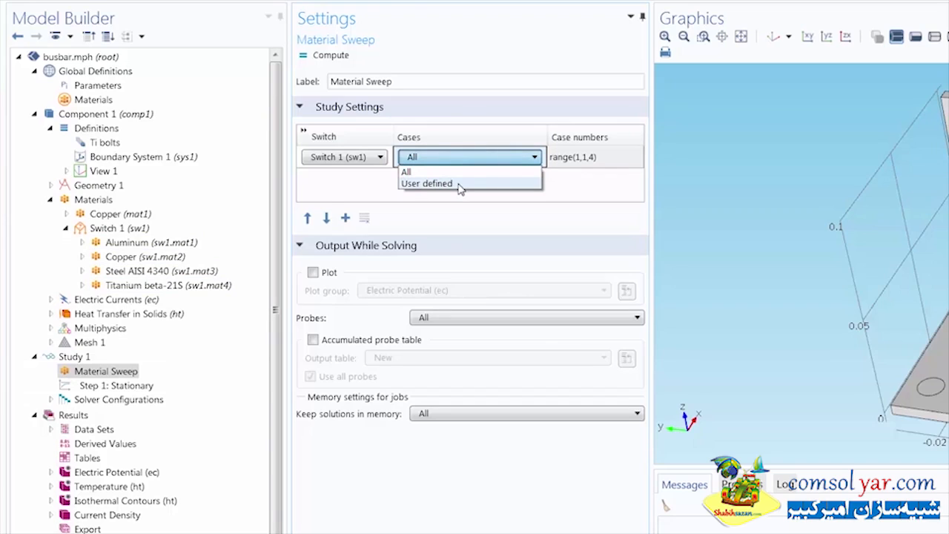
click(459, 185)
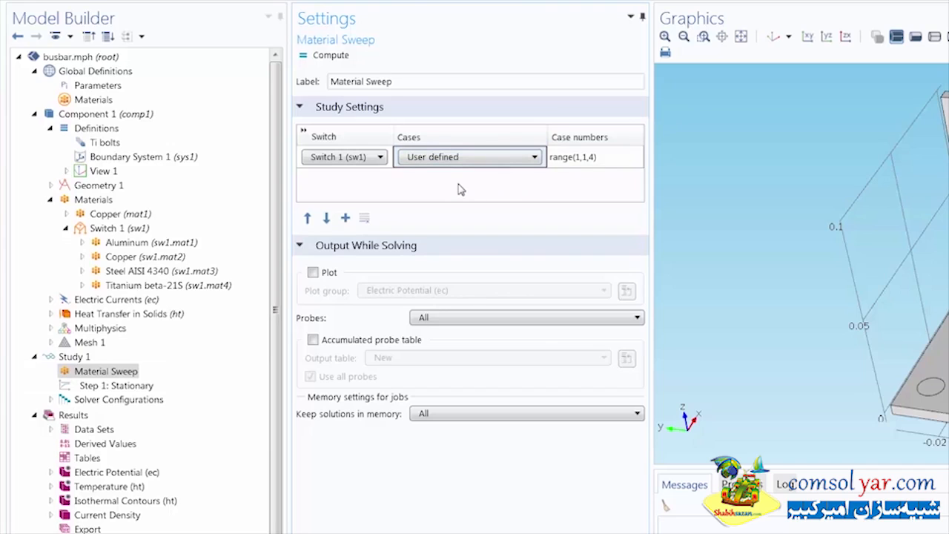
click(590, 159)
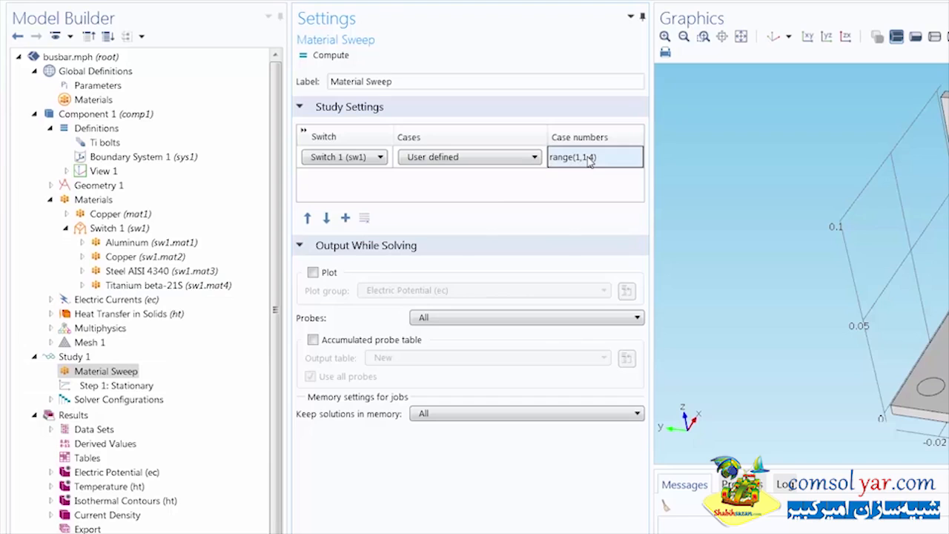
click(628, 157)
text(1)
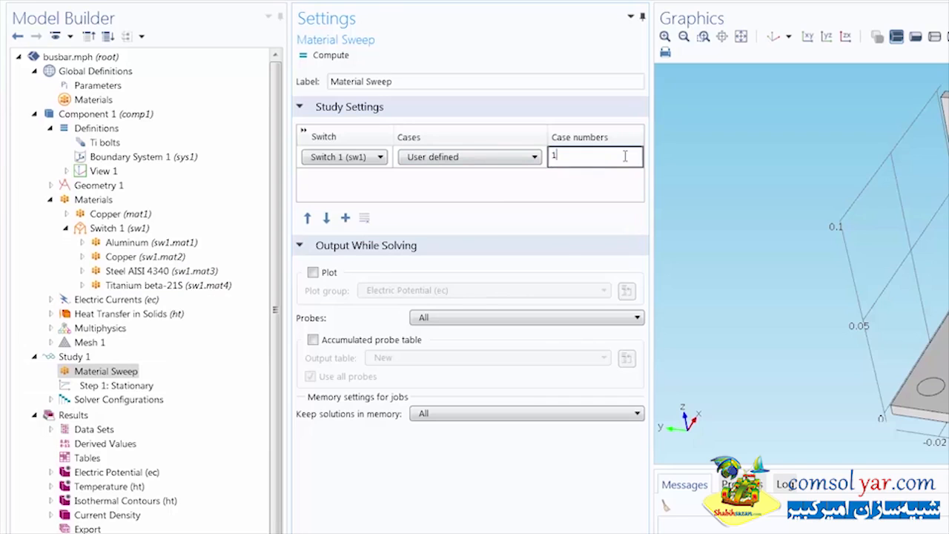
text( 2 3)
key(Return)
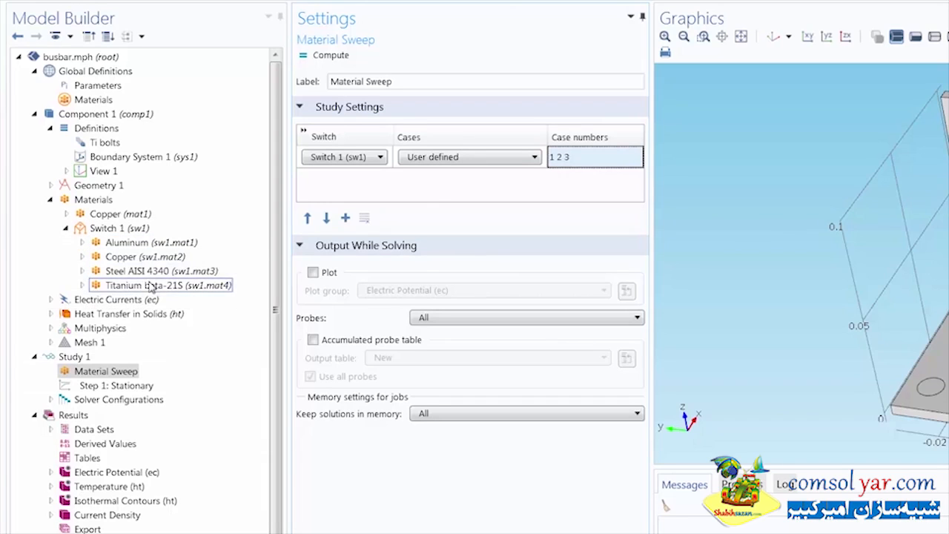
click(477, 158)
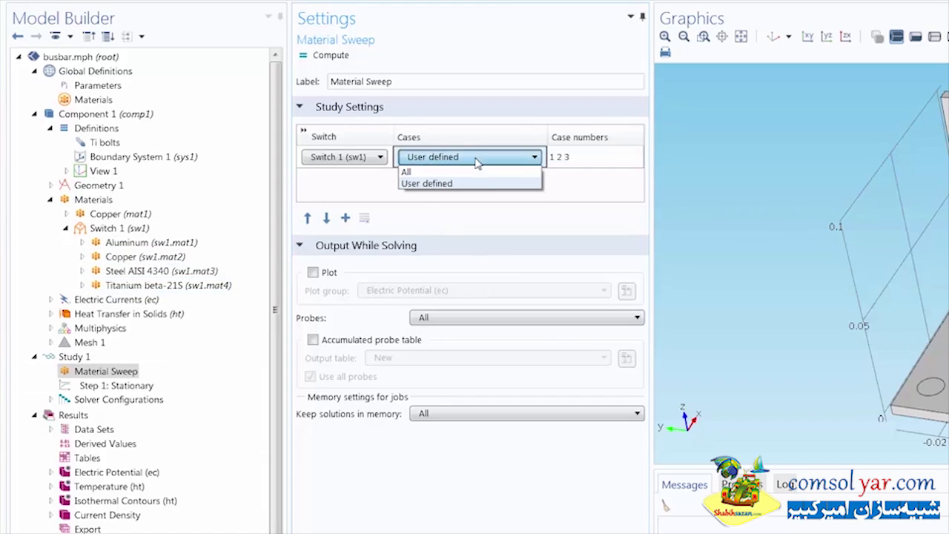
click(474, 175)
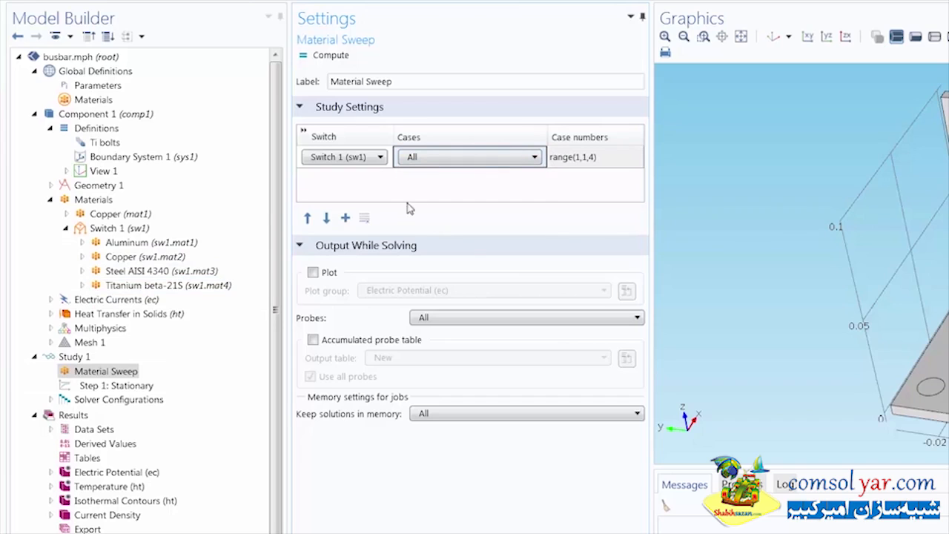
- Enable plotting while solving with the Default plot group for the Material Sweep, and compute the study
click(313, 272)
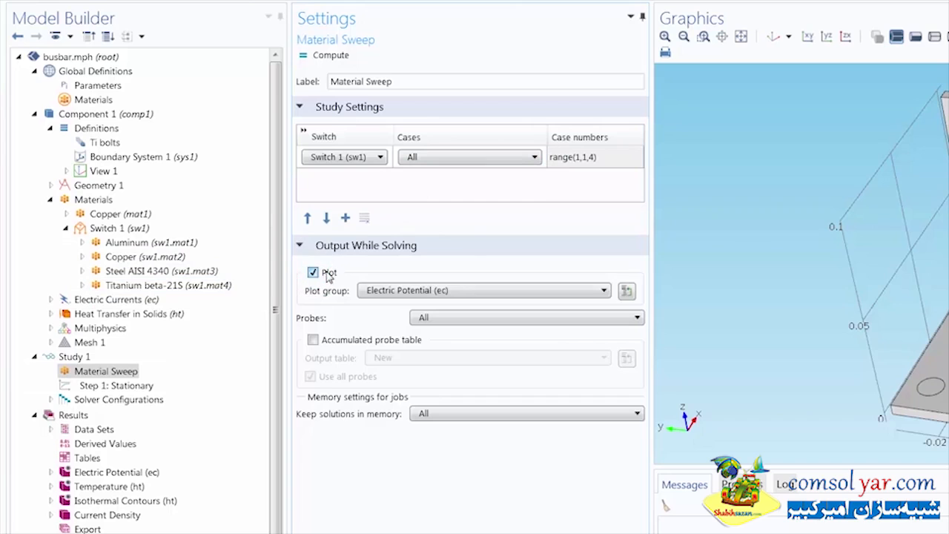
click(369, 292)
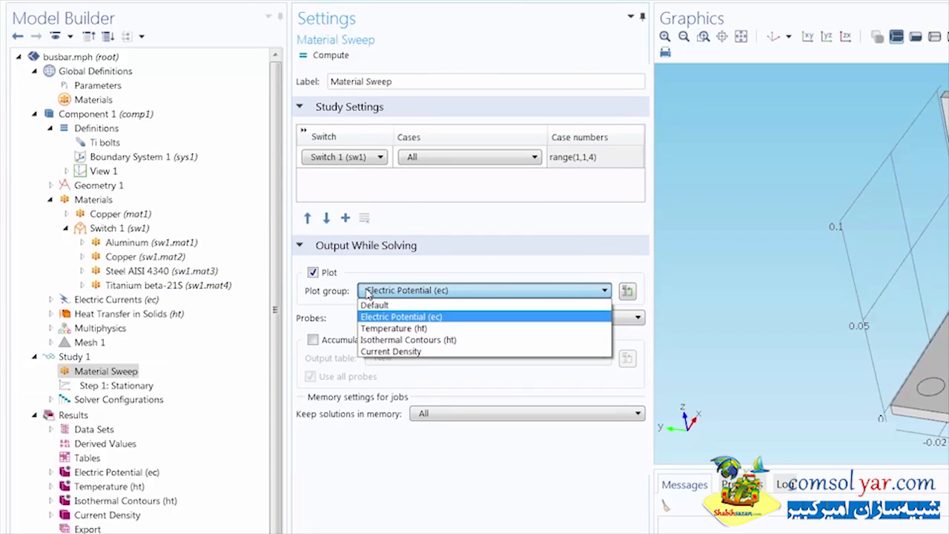
click(416, 306)
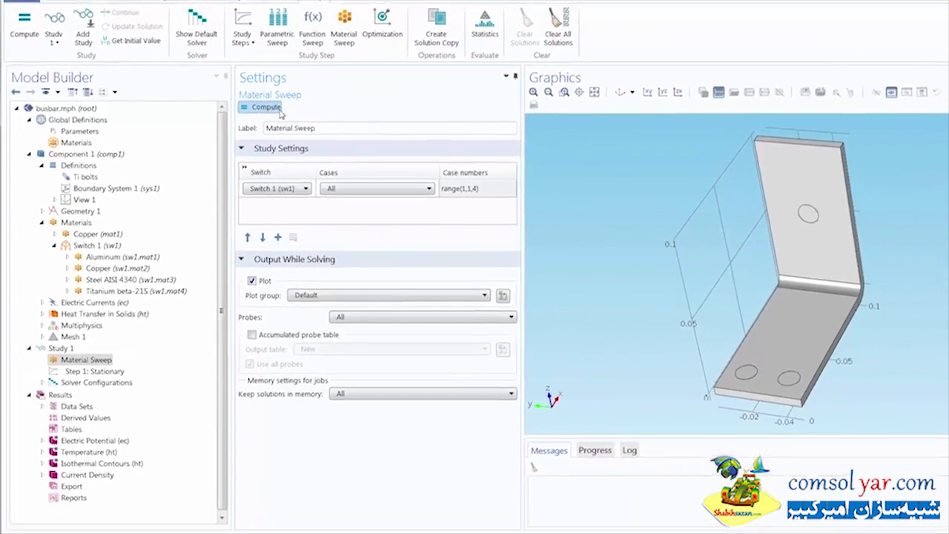
click(279, 110)
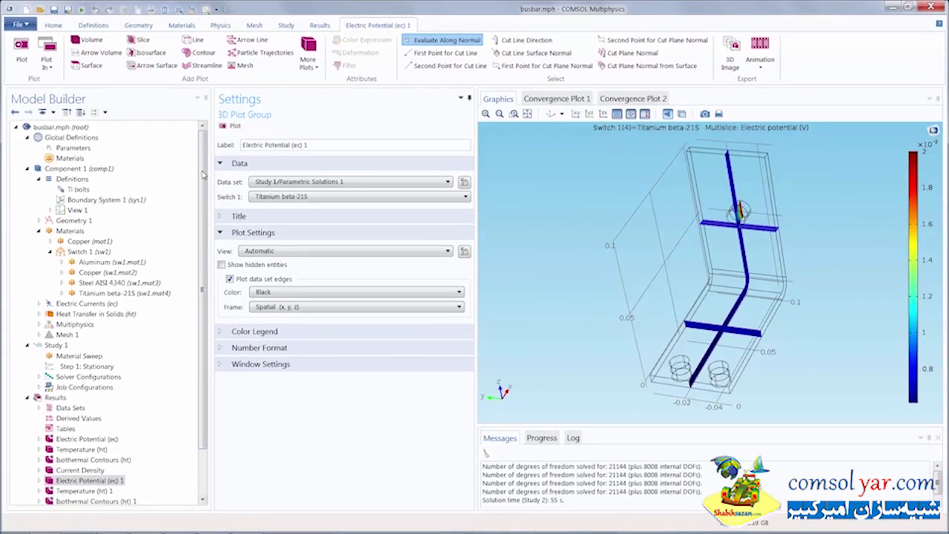
- Open the sweep's Temperature (ht) 1 plot group and plot the Aluminum case of Switch 1
drag(202, 175, 196, 262)
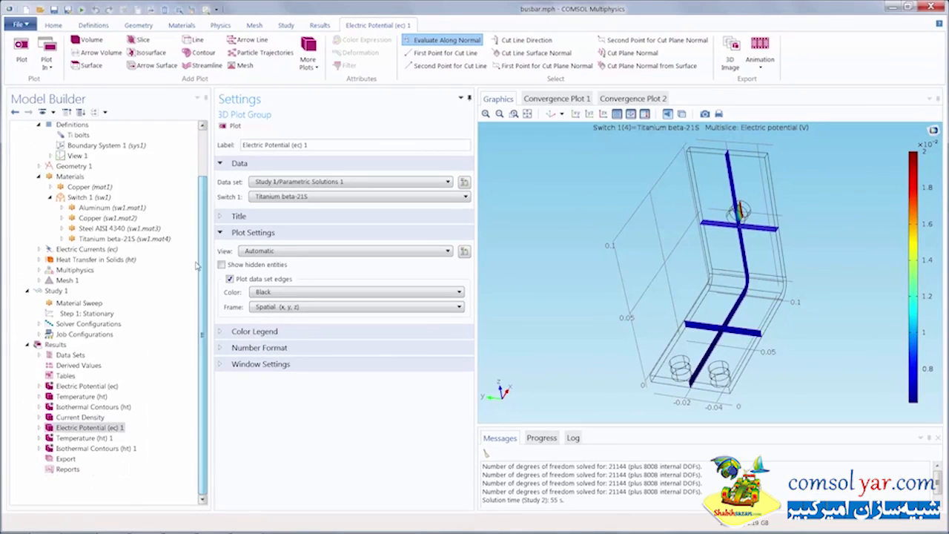
click(57, 439)
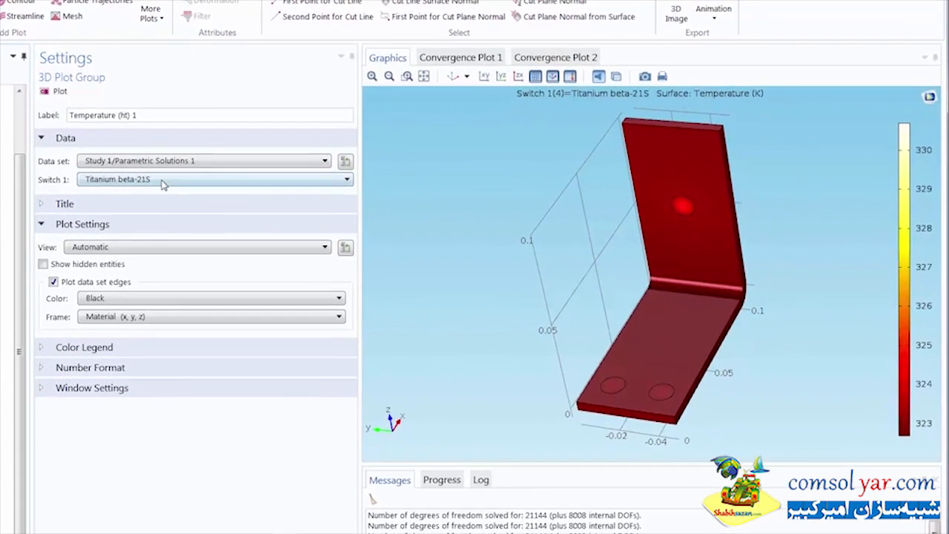
click(163, 182)
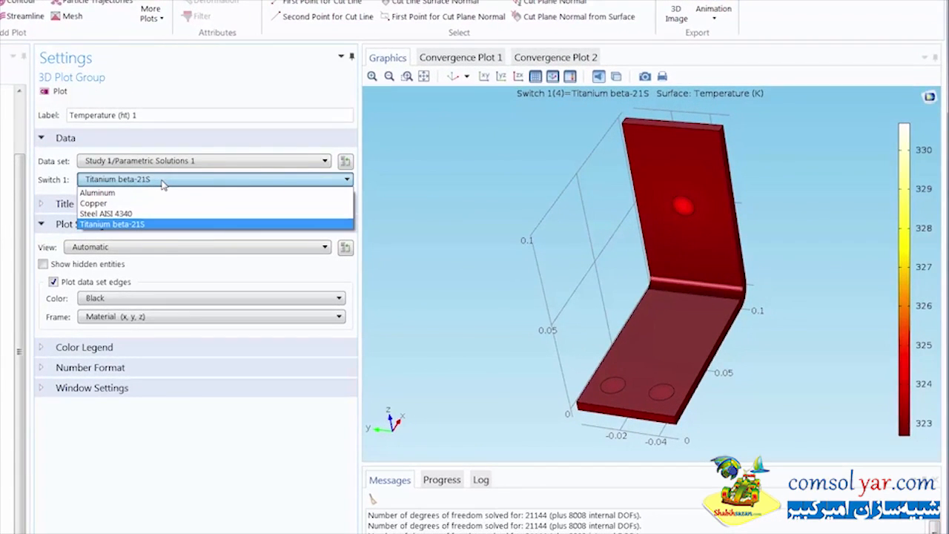
click(163, 192)
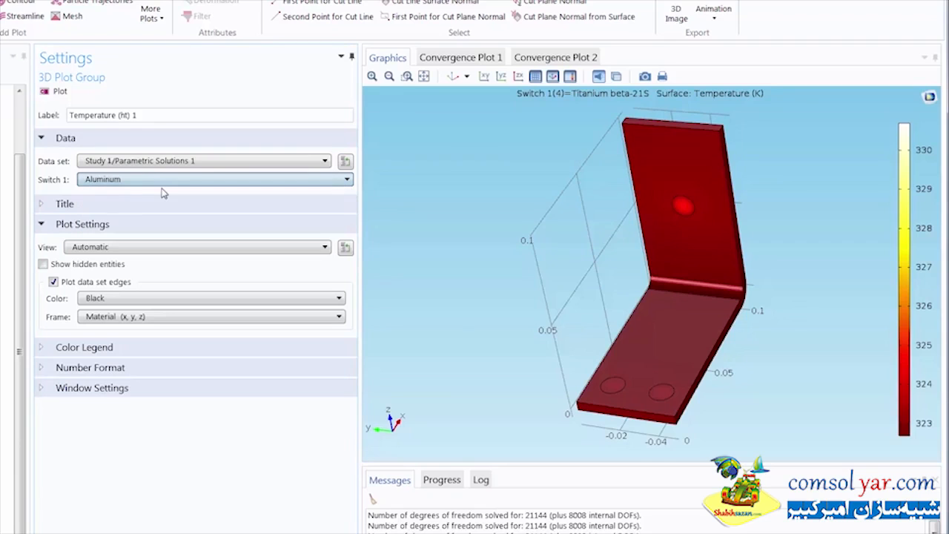
click(60, 91)
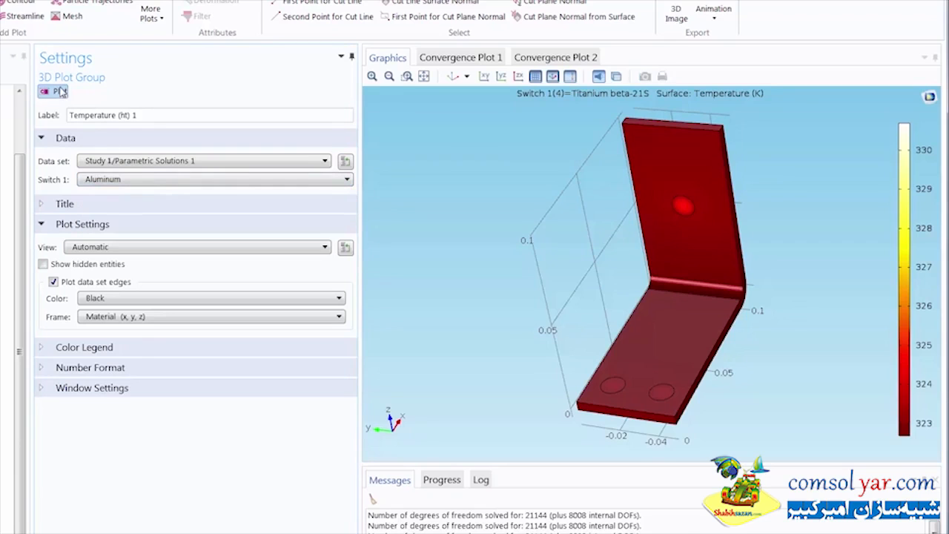
- Plot the surface temperature for the Copper case of Switch 1, followed by the Steel AISI 4340 case
click(132, 180)
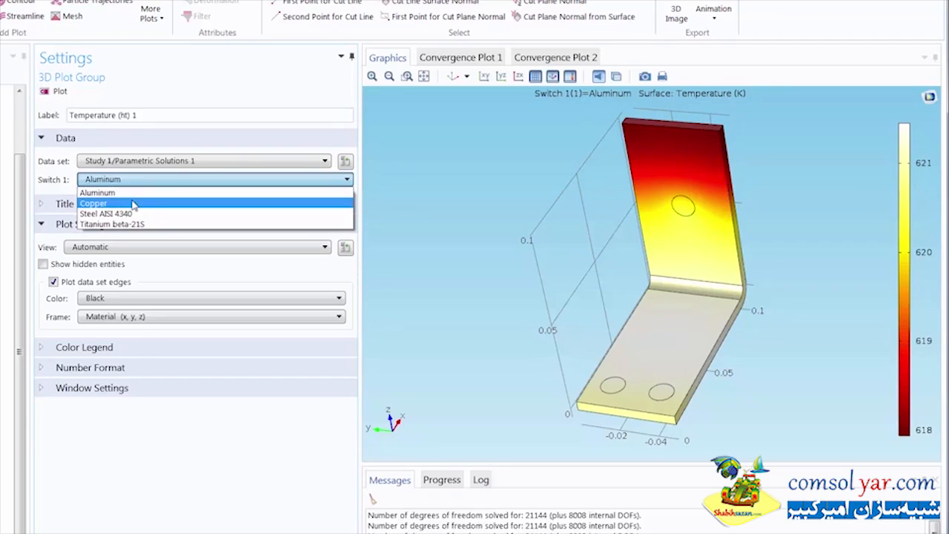
click(134, 196)
click(55, 93)
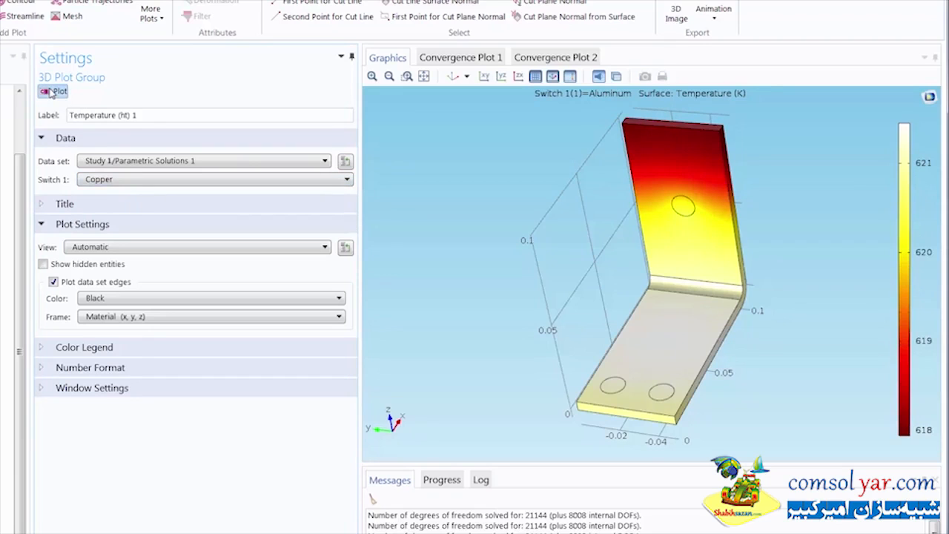
click(120, 180)
click(118, 213)
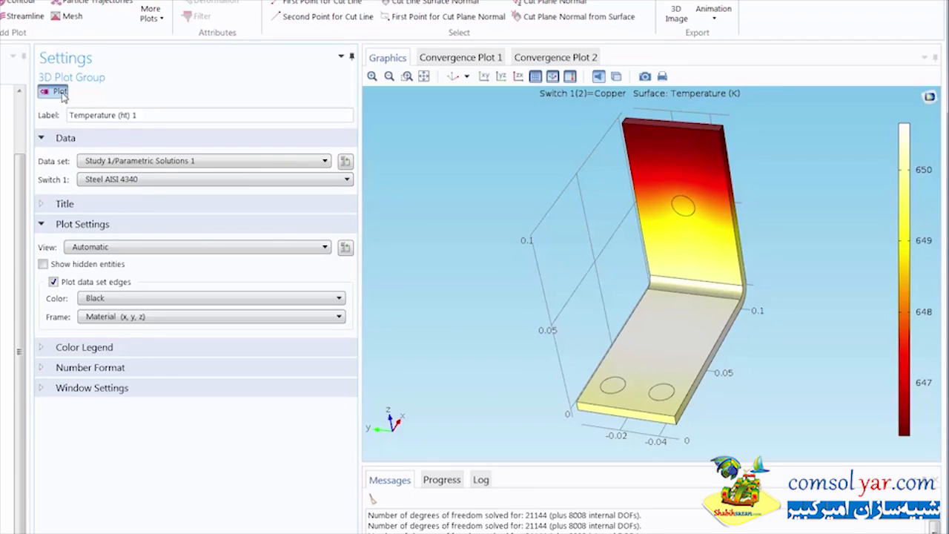
click(61, 93)
- Plot the surface temperature for the Titanium beta-21S case and examine the bolts on the busbar's back, ending in the default 3D view
click(92, 182)
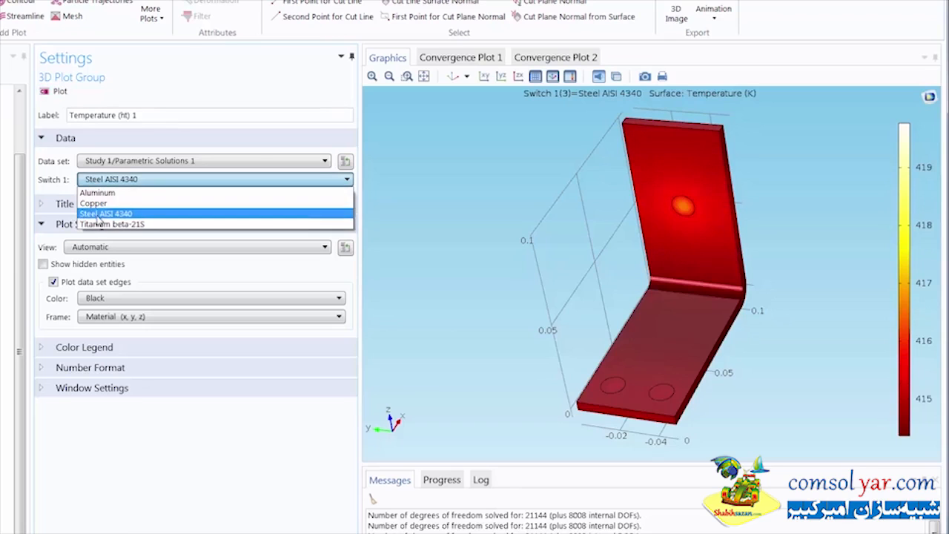
click(99, 225)
click(59, 92)
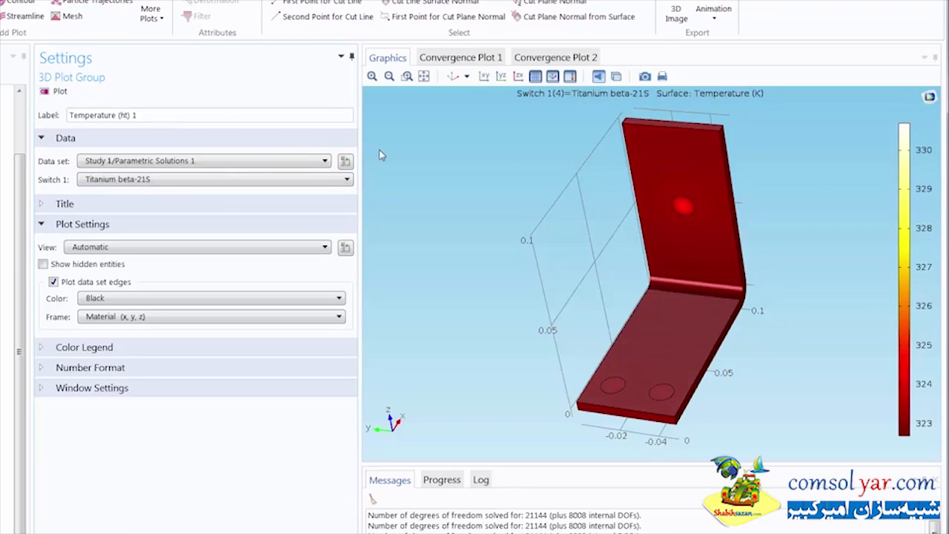
drag(381, 152, 220, 115)
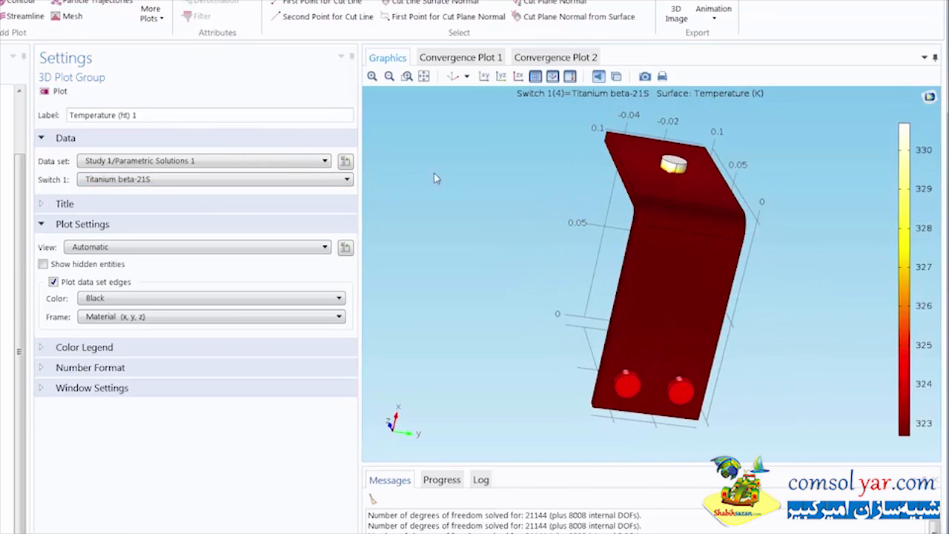
drag(477, 170, 468, 111)
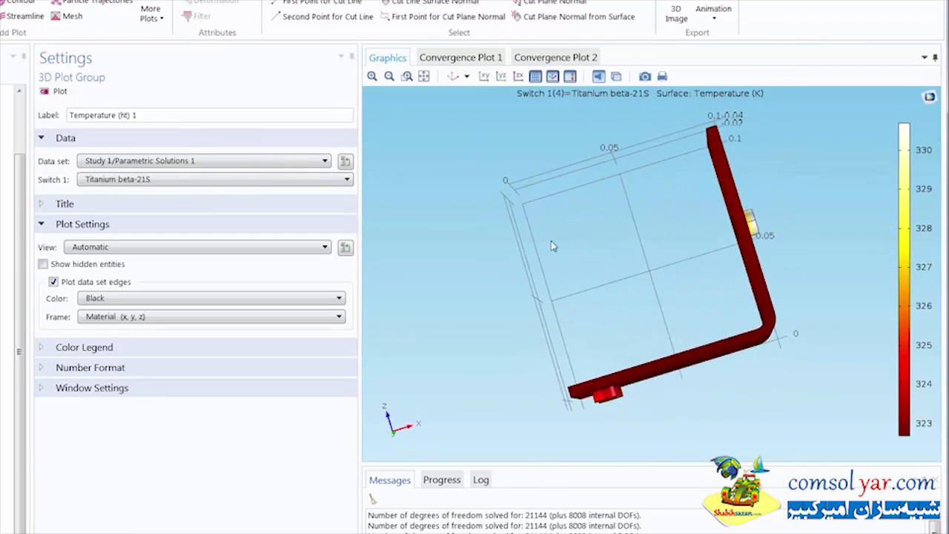
click(453, 77)
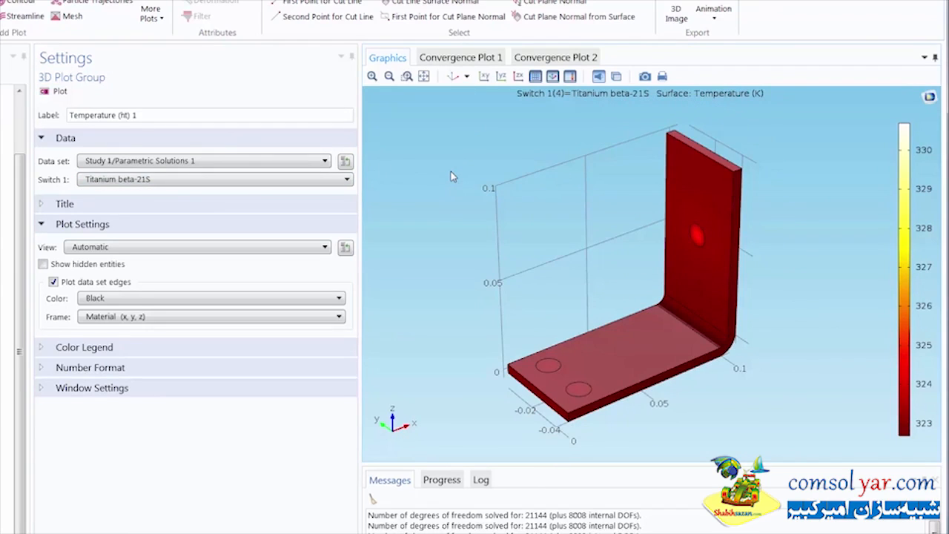